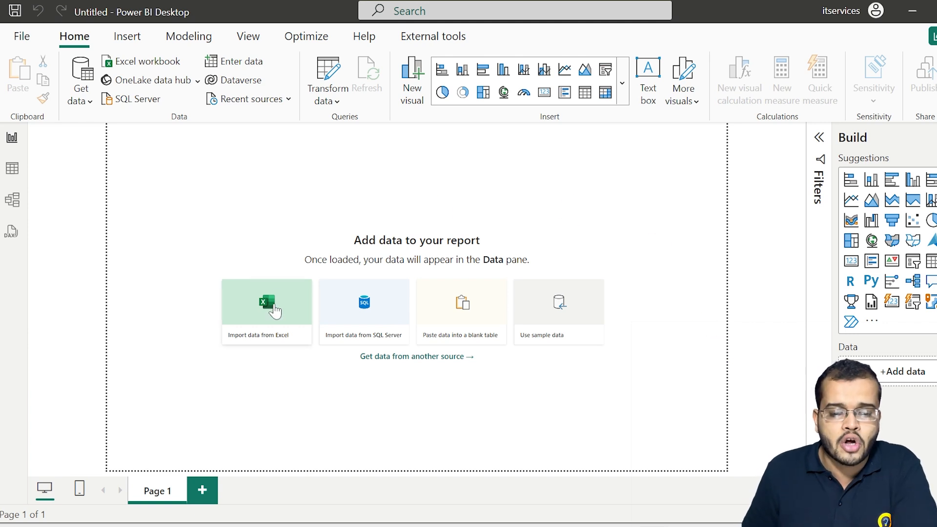
Step: Import the Excel workbook ONLINE_FOOD_DELIVERY_DATA.xlsx from the Downloads folder as a data source
click(274, 304)
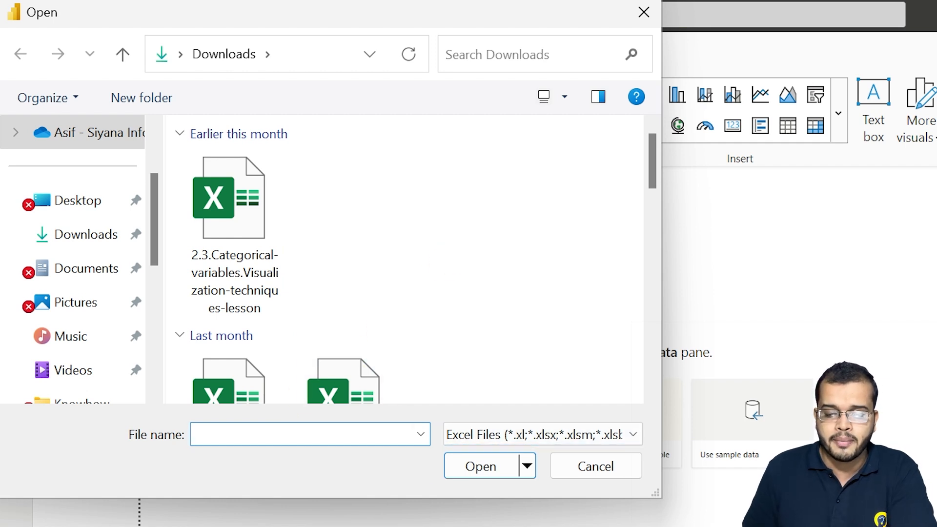
text(onl)
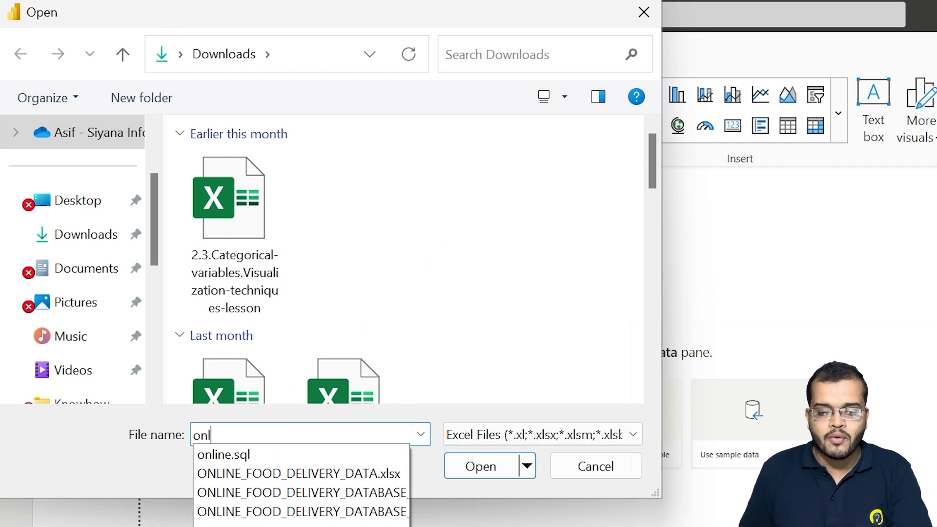
click(313, 473)
click(471, 464)
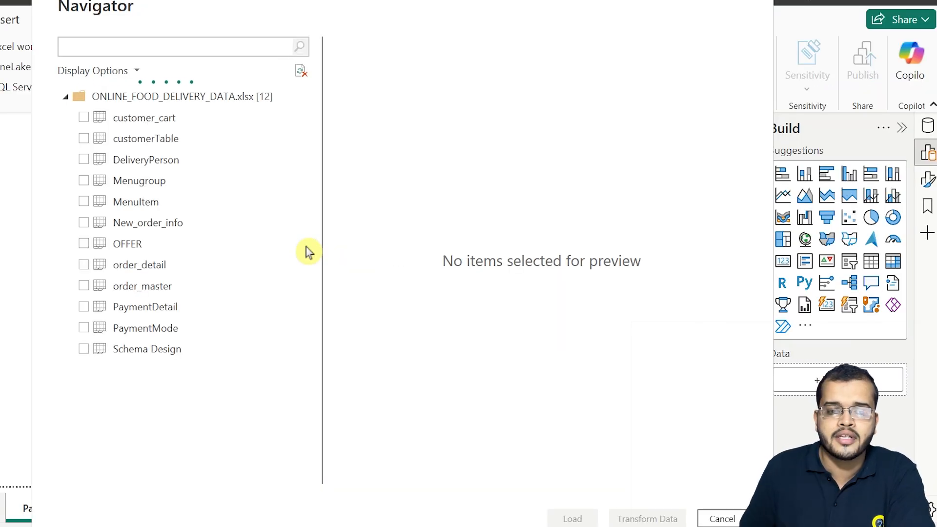
Step: Load the customer_cart, customerTable, DeliveryPerson and Menugroup sheets of the workbook into the report
click(83, 118)
click(84, 139)
click(86, 160)
click(84, 181)
click(82, 160)
click(573, 518)
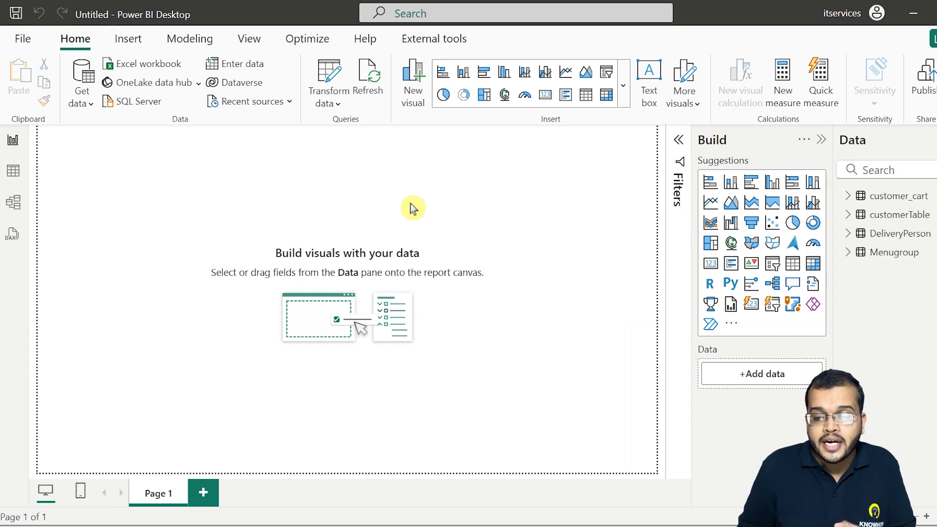
Step: Switch to the browser and examine the charts, historical table, forecast and city list on the Worldometers India population page
key(alt+Tab)
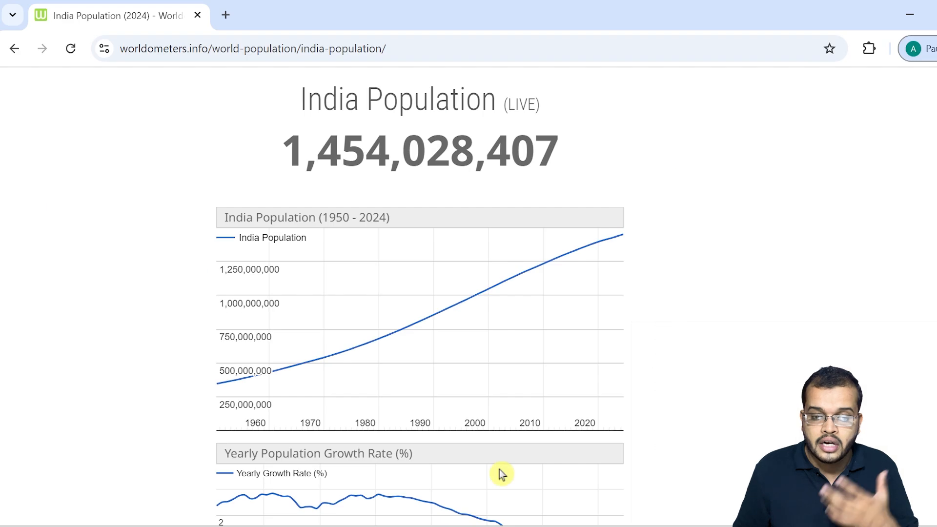
scroll(579, 186, up, 2)
scroll(580, 186, down, 2)
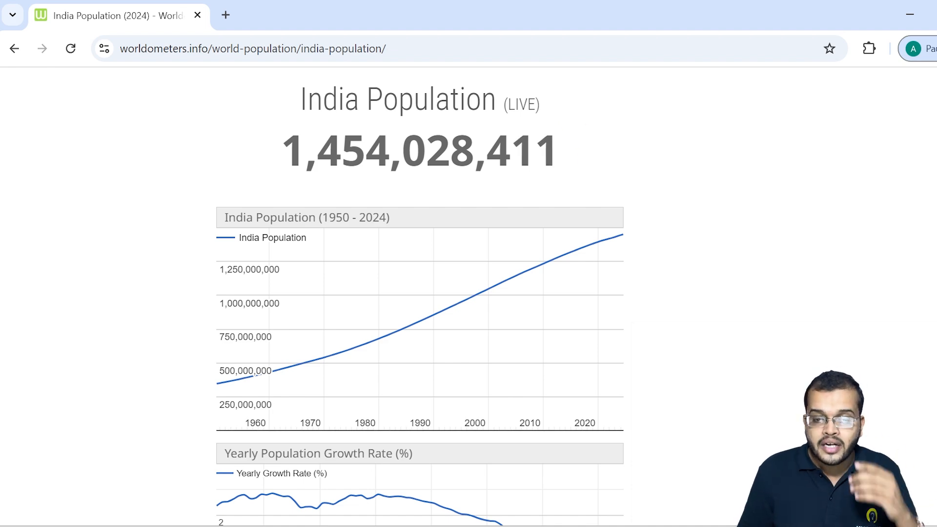
scroll(508, 151, down, 12)
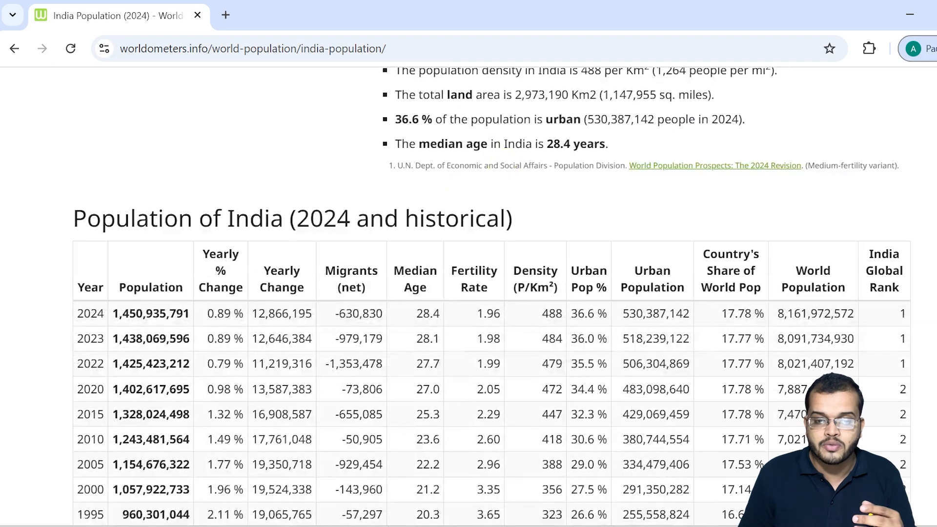
scroll(324, 237, down, 11)
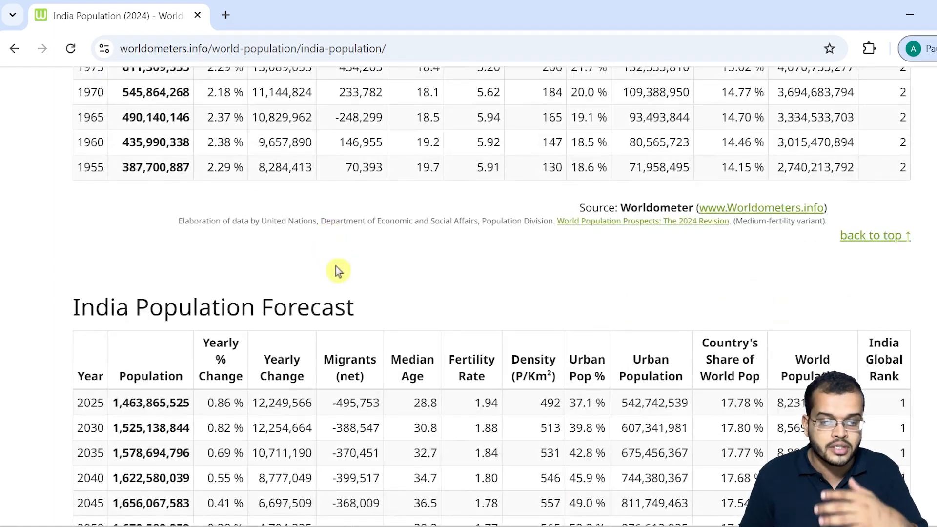
scroll(338, 270, down, 13)
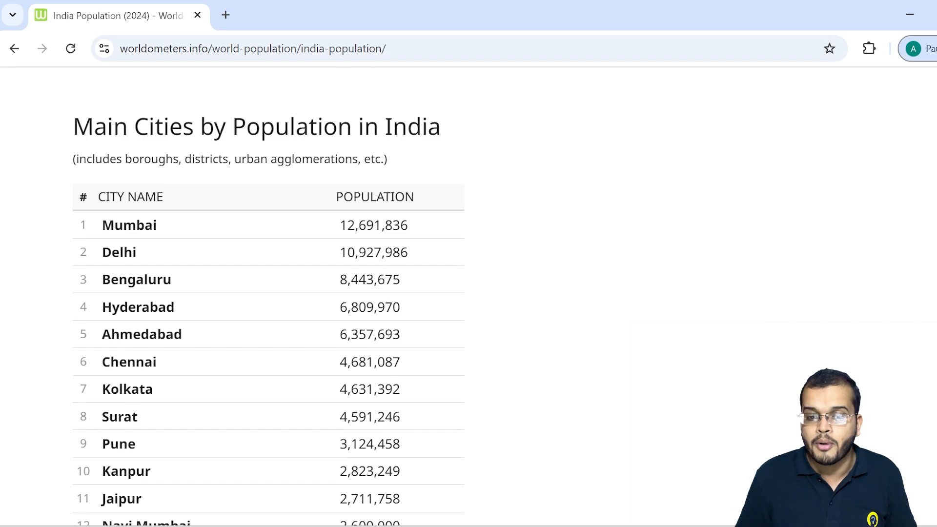
scroll(347, 166, down, 9)
scroll(346, 167, up, 15)
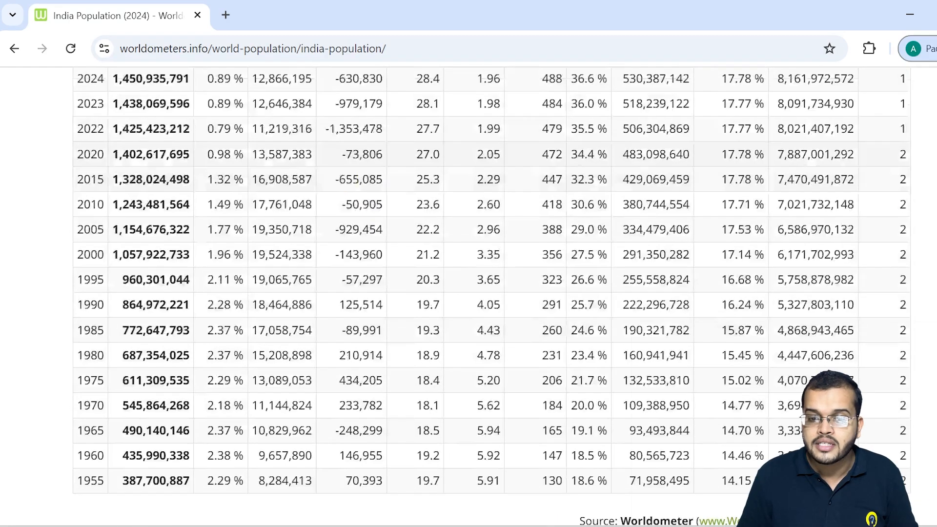
scroll(345, 166, up, 6)
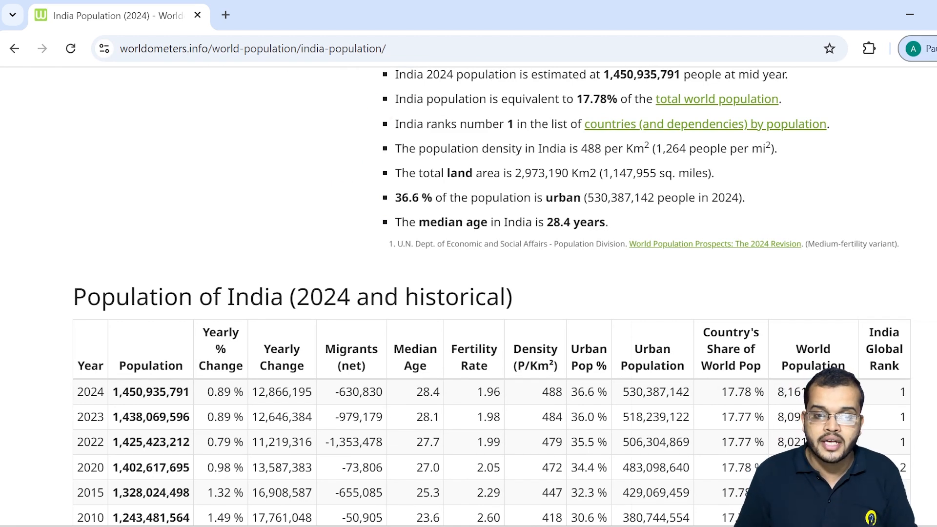
Step: Copy the India population page's address and connect to it as a basic Web data source in Power BI Desktop
key(ctrl+l)
key(ctrl+c)
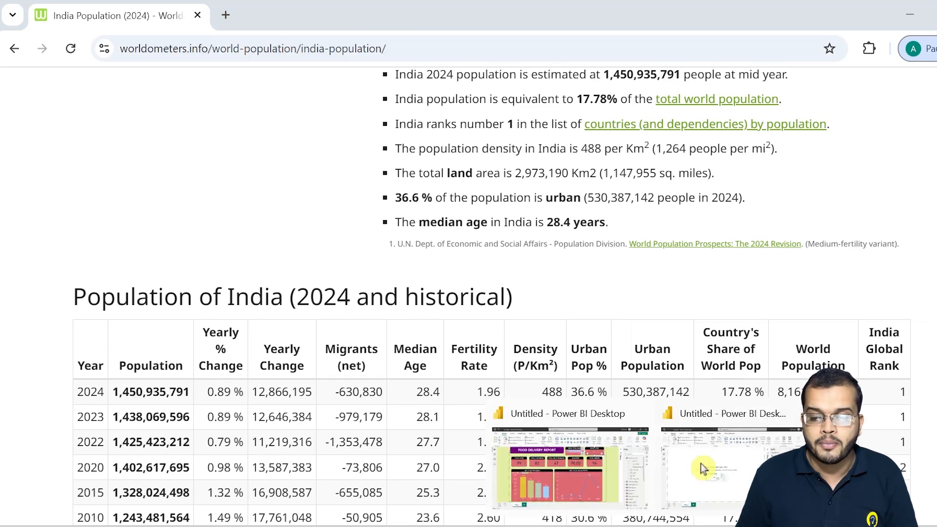
click(701, 463)
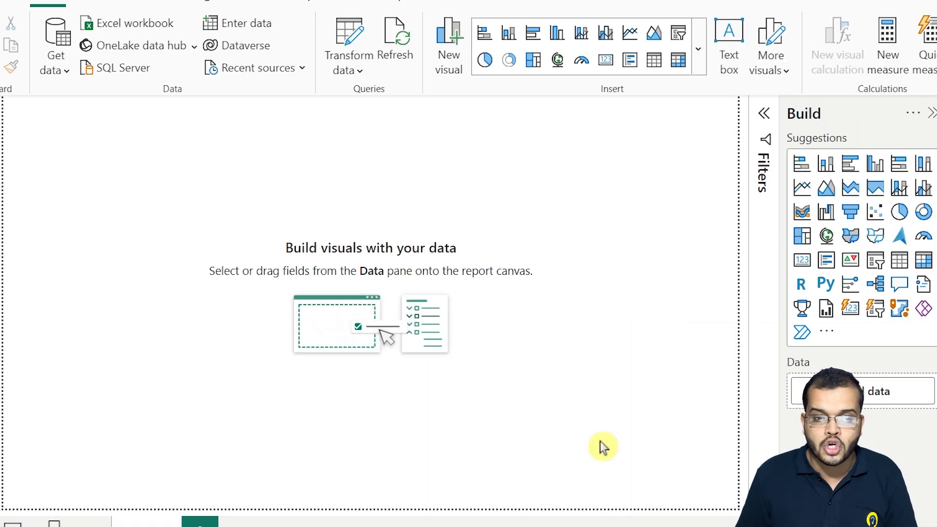
click(61, 70)
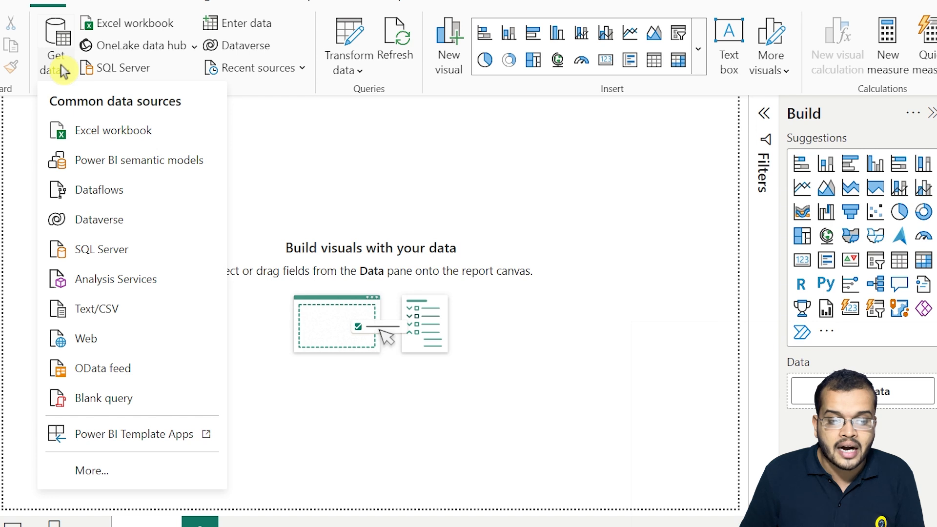
click(112, 346)
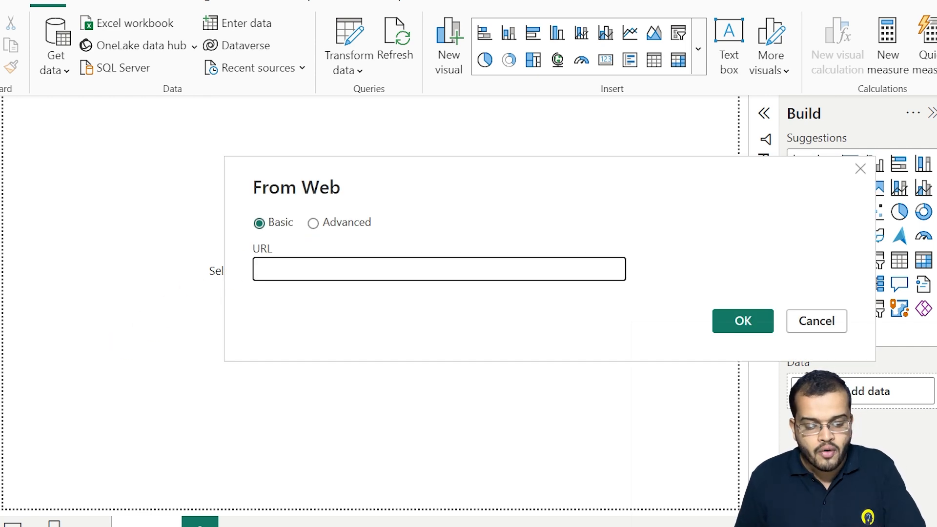
key(ctrl+v)
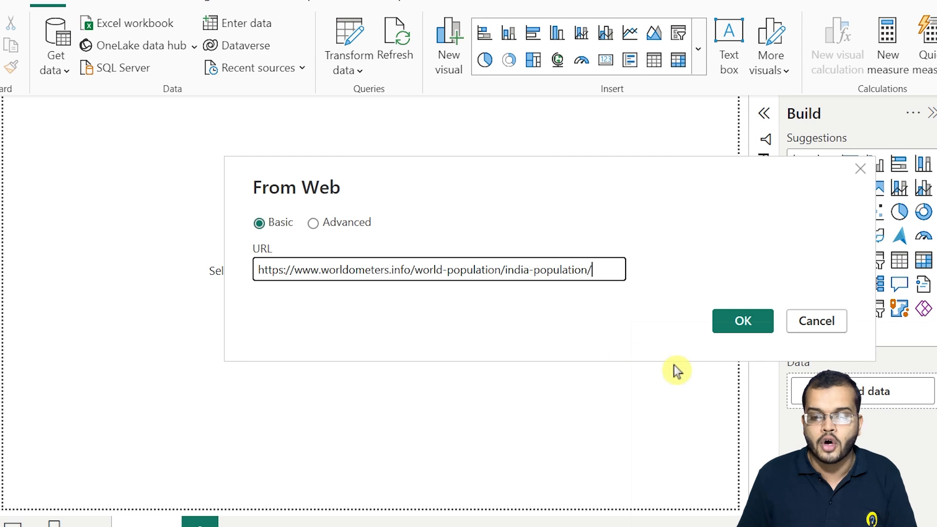
click(755, 321)
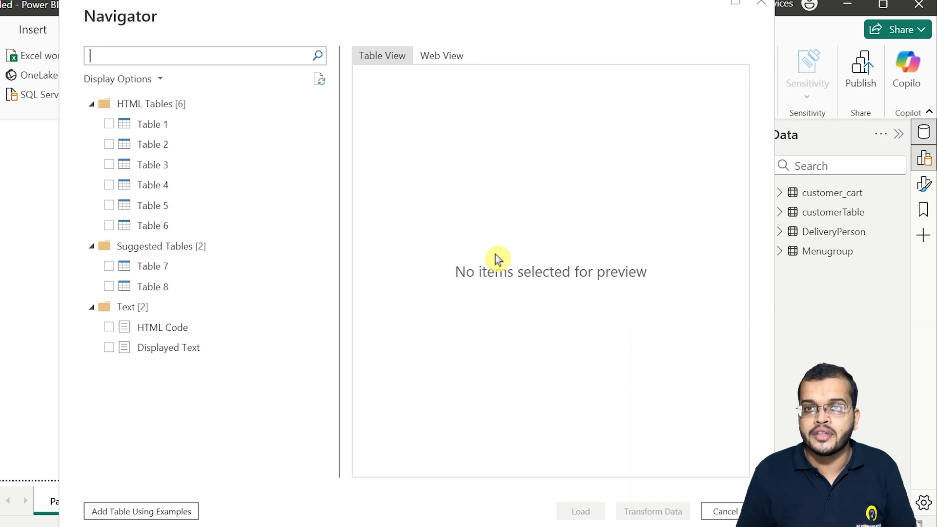
Step: Load the HTML tables Table 2, Table 4 and Table 6 from the web page into the report
click(110, 147)
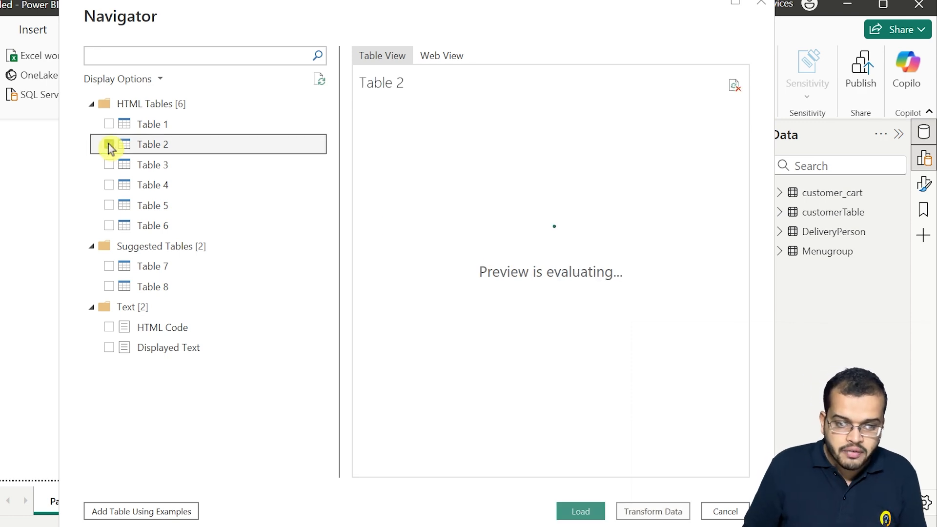
click(109, 145)
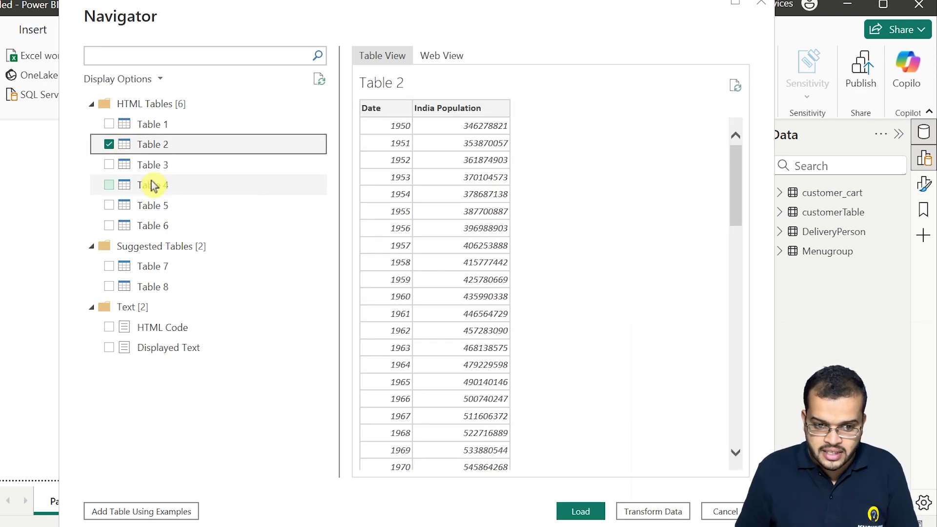
click(111, 189)
click(110, 185)
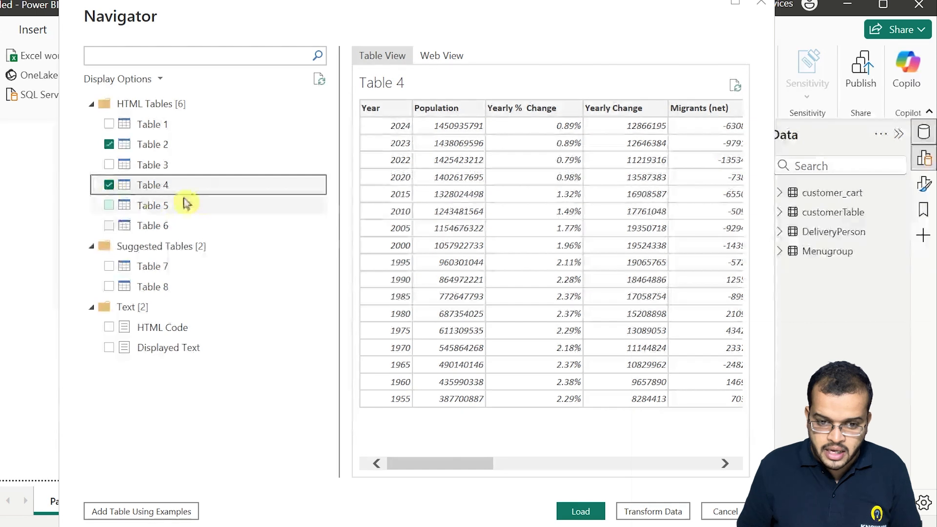
click(111, 223)
click(110, 225)
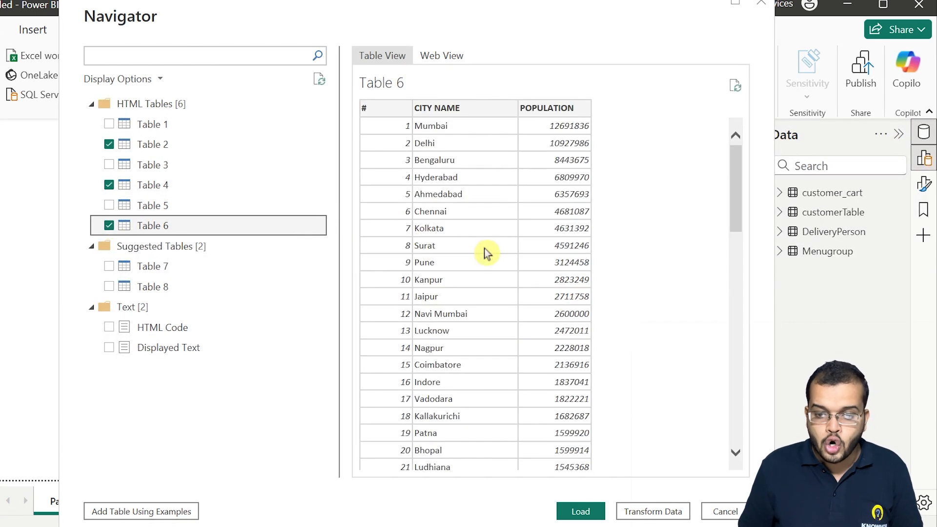
click(596, 510)
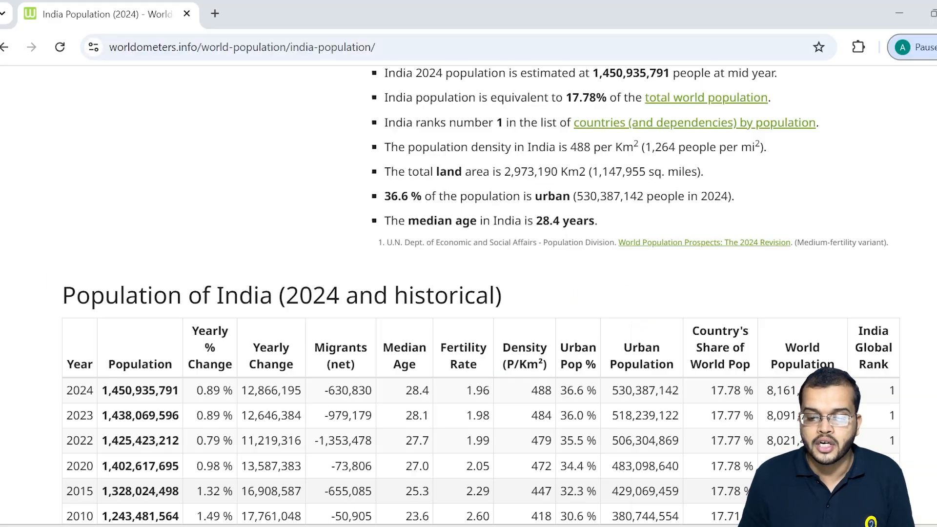
Step: Switch from the browser to the desktop, create a text document with its default name there and open it in Notepad
key(ctrl+l)
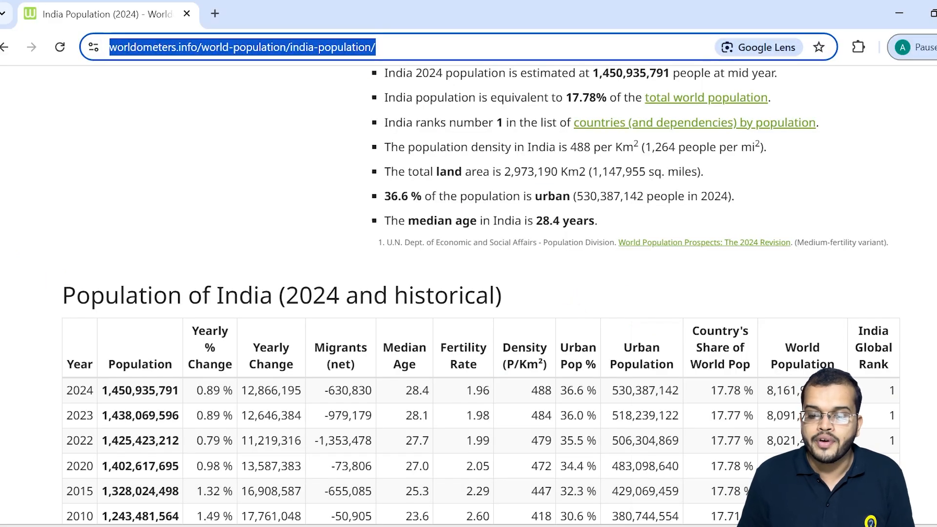
key(alt+Tab)
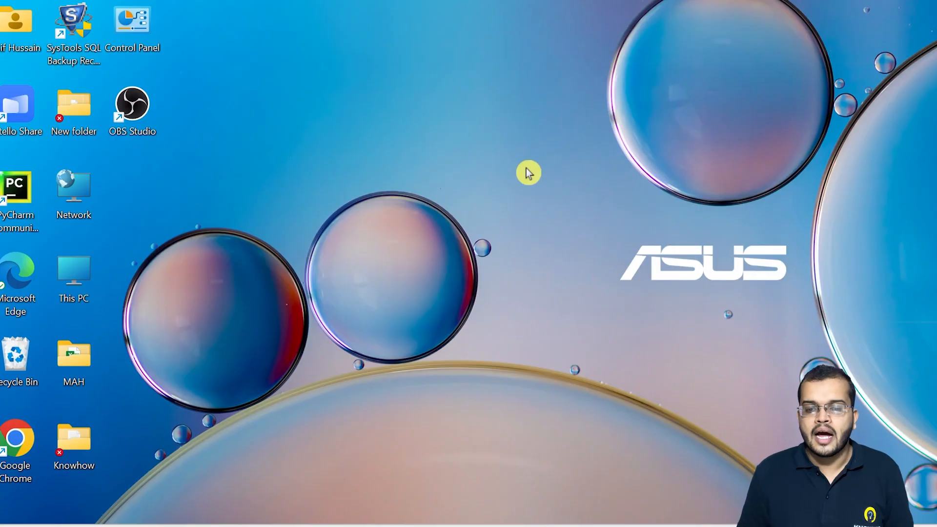
right_click(529, 173)
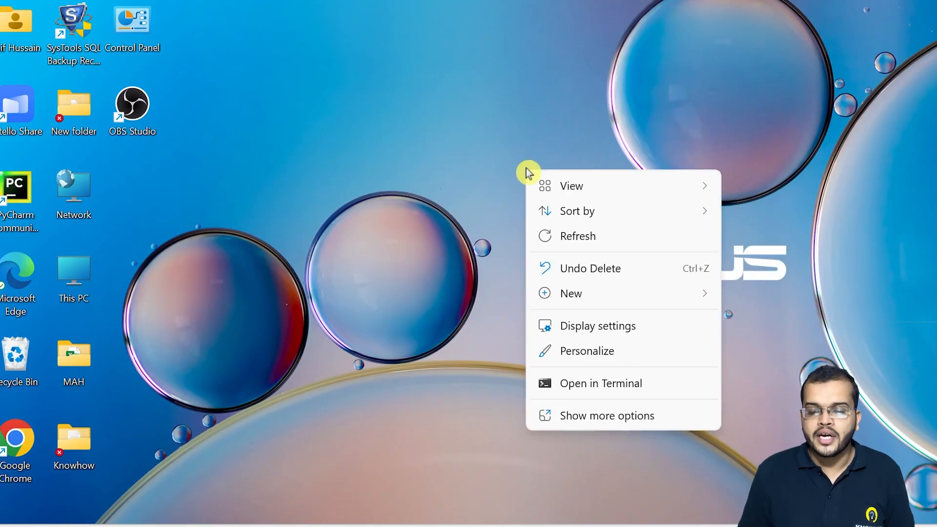
mouse_move(626, 306)
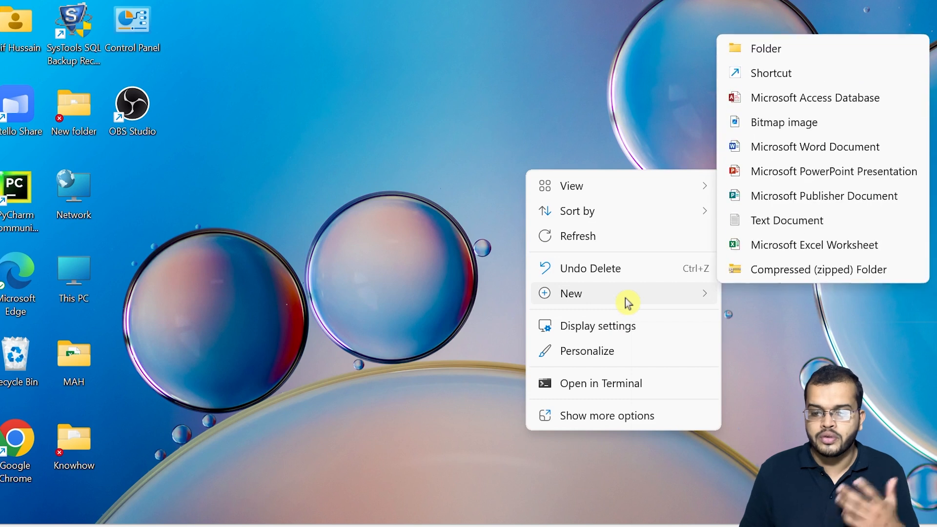
click(756, 221)
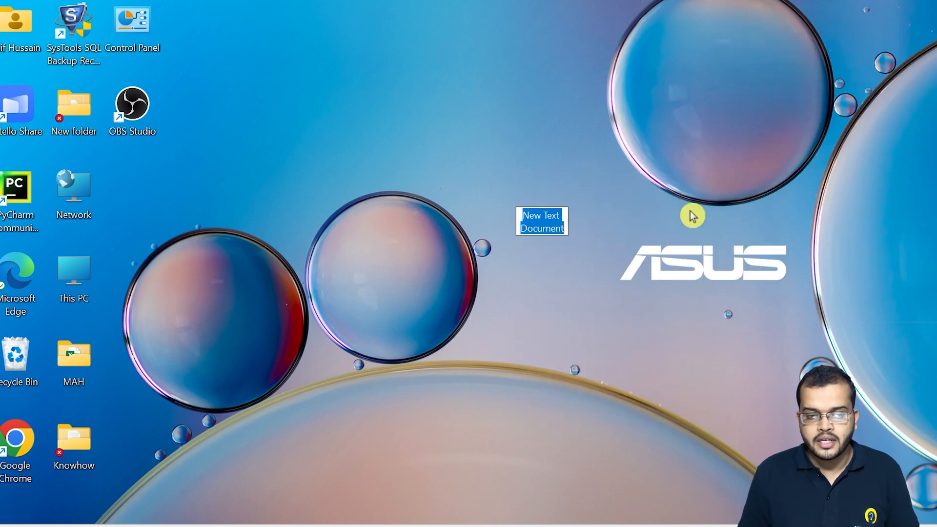
key(Return)
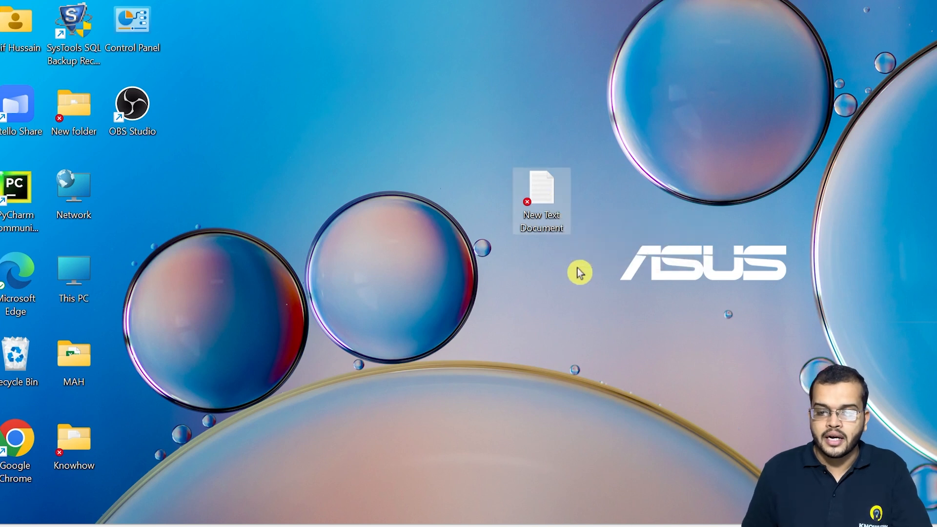
double_click(542, 202)
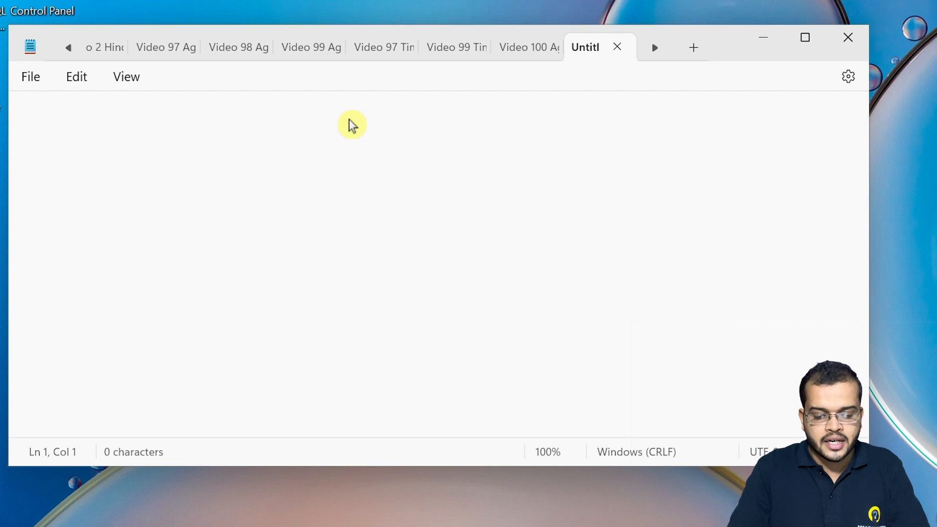
Step: Write the comma-separated header ID, NAME, ADDRESS and a first record with ID 1, a person's name and HYDERABAD
text(ID, N)
text(AME)
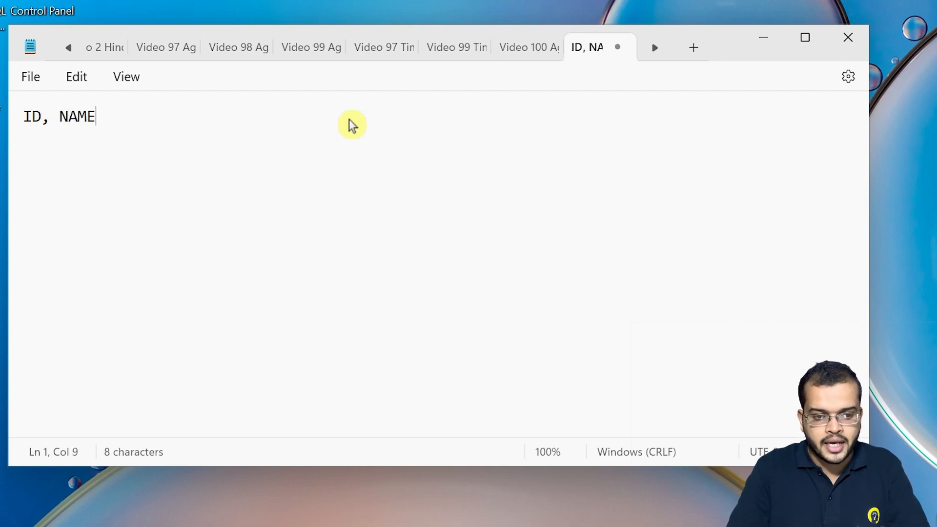
text(, ADDRESS)
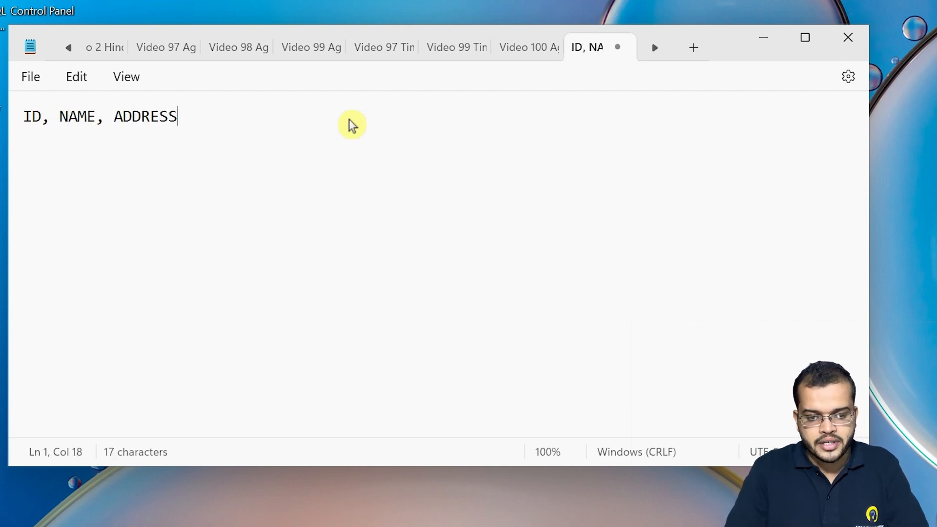
key(Return)
text(1)
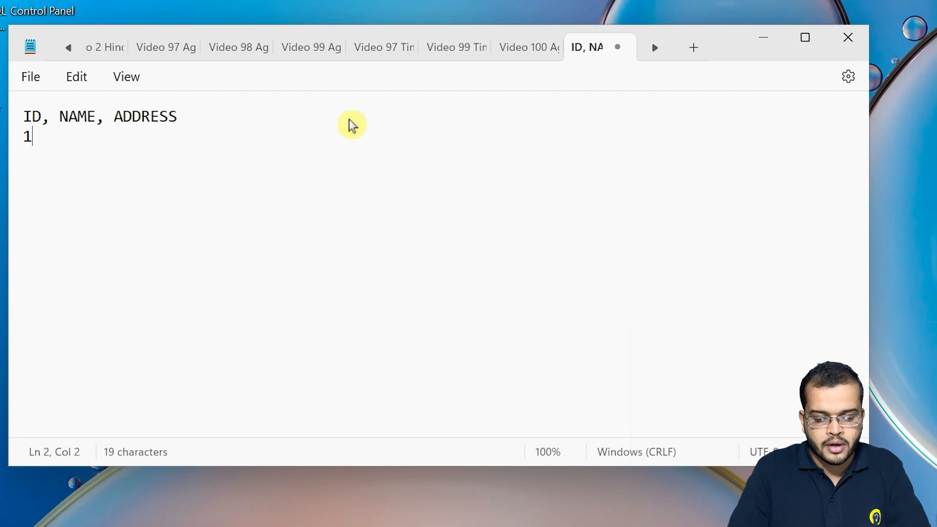
text(, ASIF,)
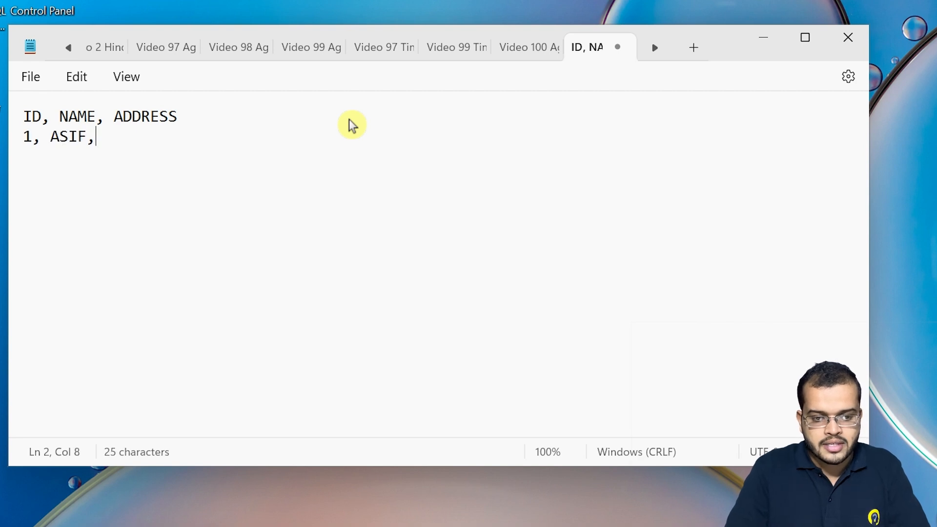
text(HYDERABAD)
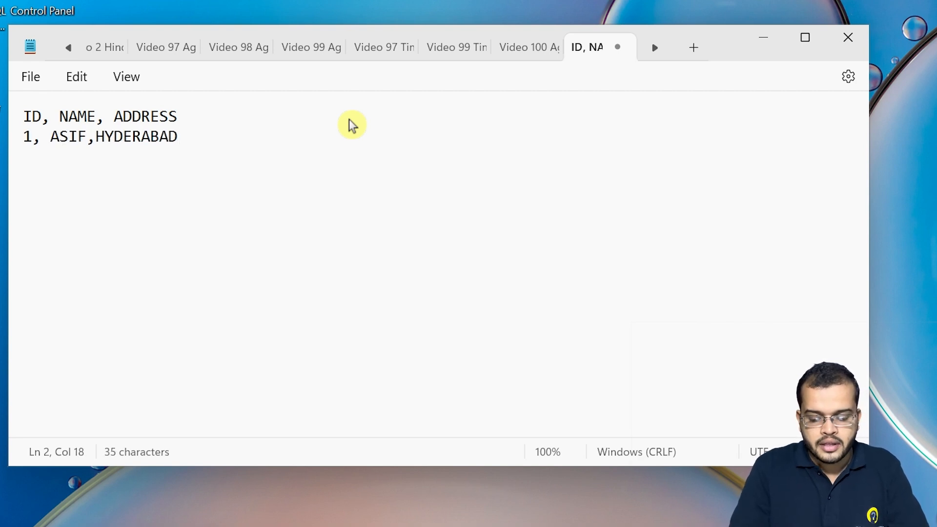
Step: Add a second comma-separated record with ID 2, a person's name and AHMEDABAD on the next line
key(Return)
text(2,)
key(BackSpace)
text(KARNAV,AHMEDAB)
key(BackSpace)
text(ABAD)
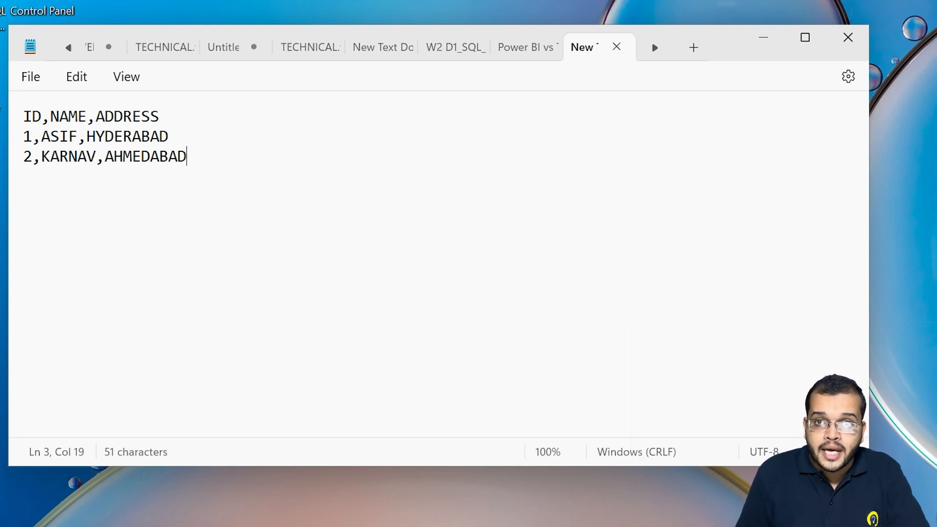
Step: Save the comma-separated text document in Notepad and switch back to Power BI Desktop
key(Up)
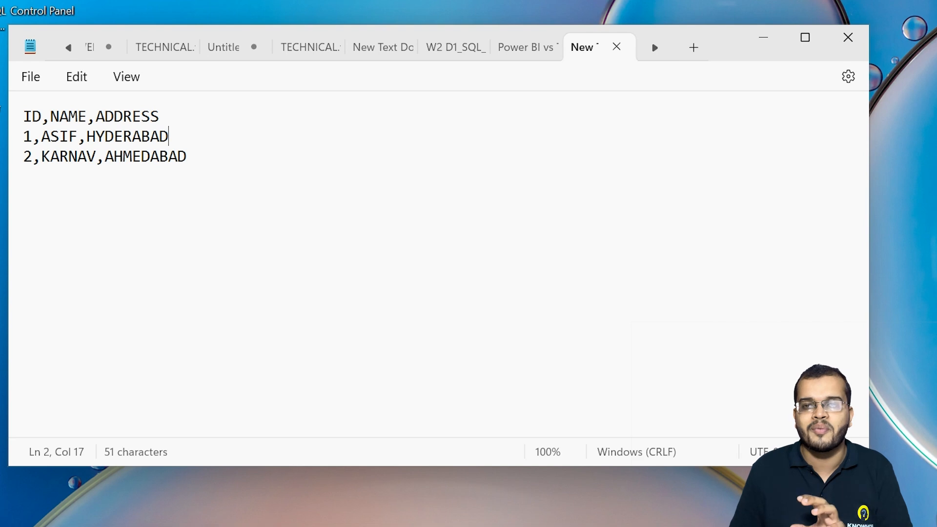
click(27, 48)
click(30, 46)
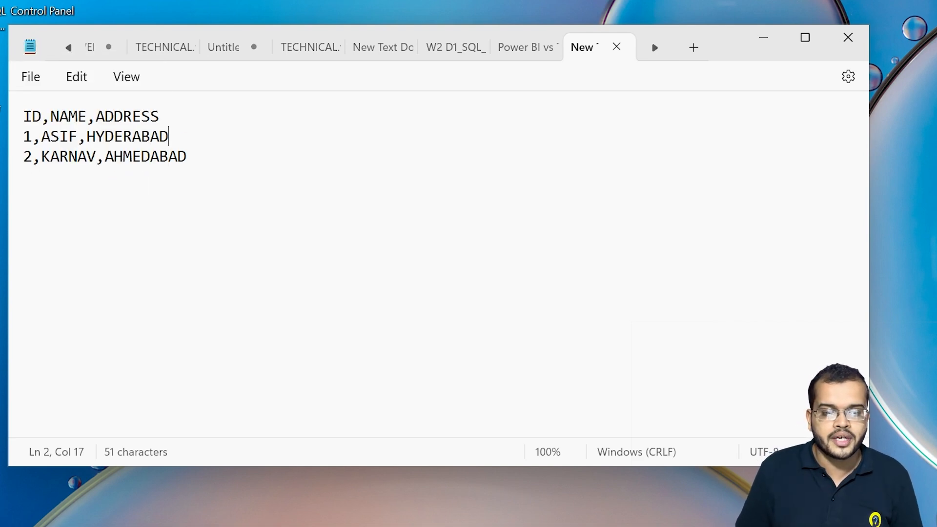
click(43, 81)
click(80, 202)
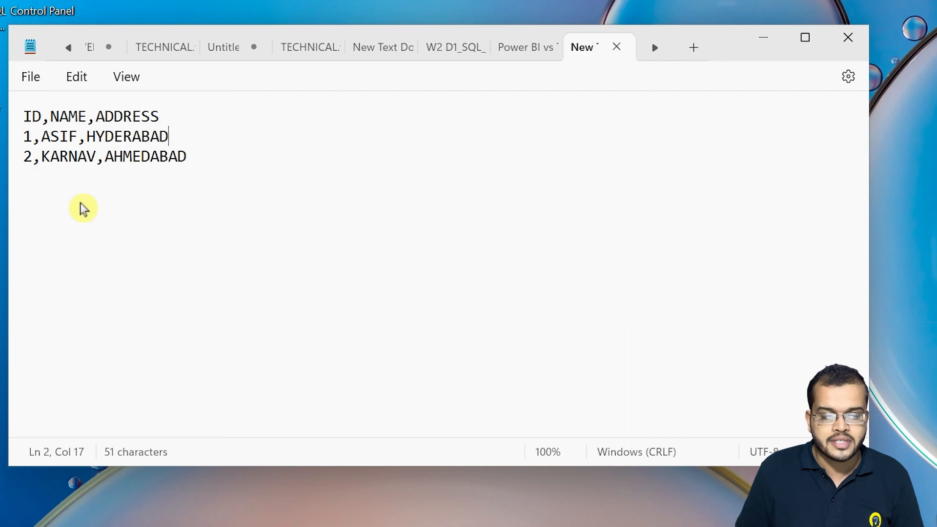
click(218, 197)
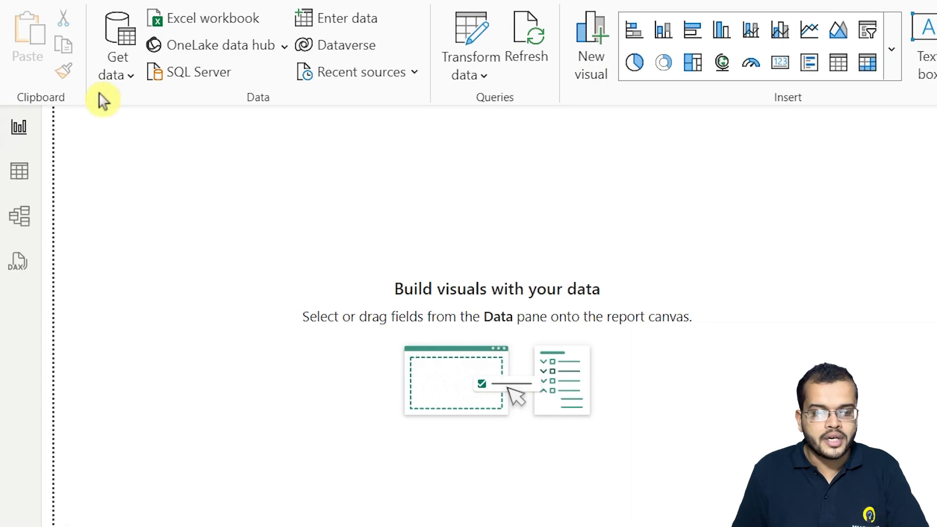
Step: Import New Text Document from the Desktop folder as a Text/CSV source, listing all file types, and load it into the report
click(116, 73)
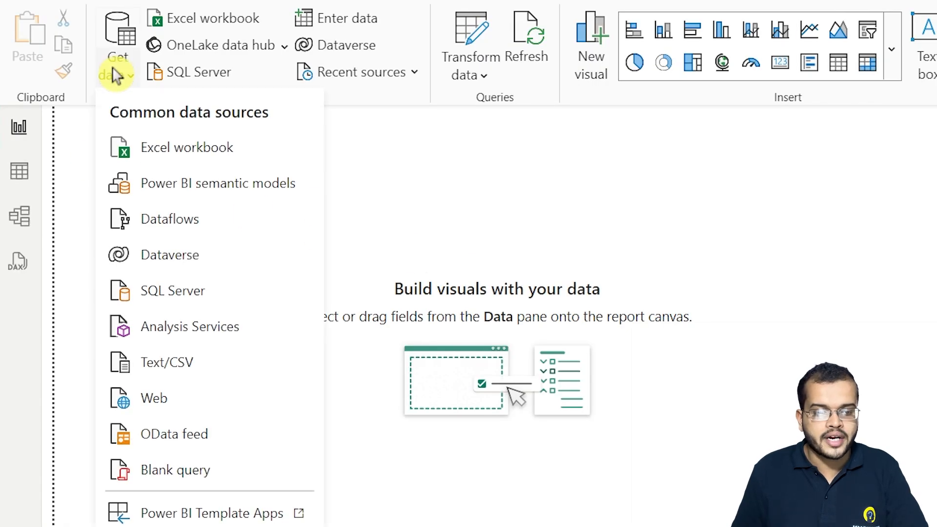
click(190, 364)
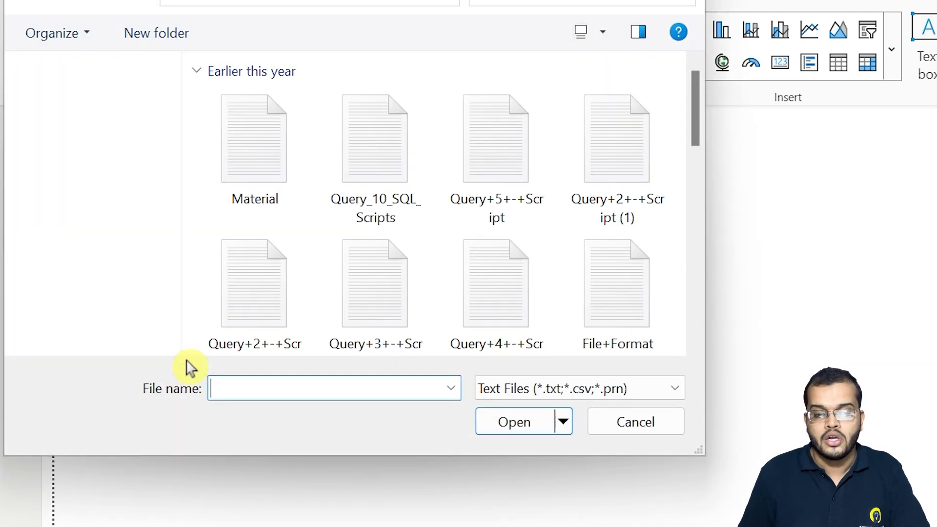
click(88, 148)
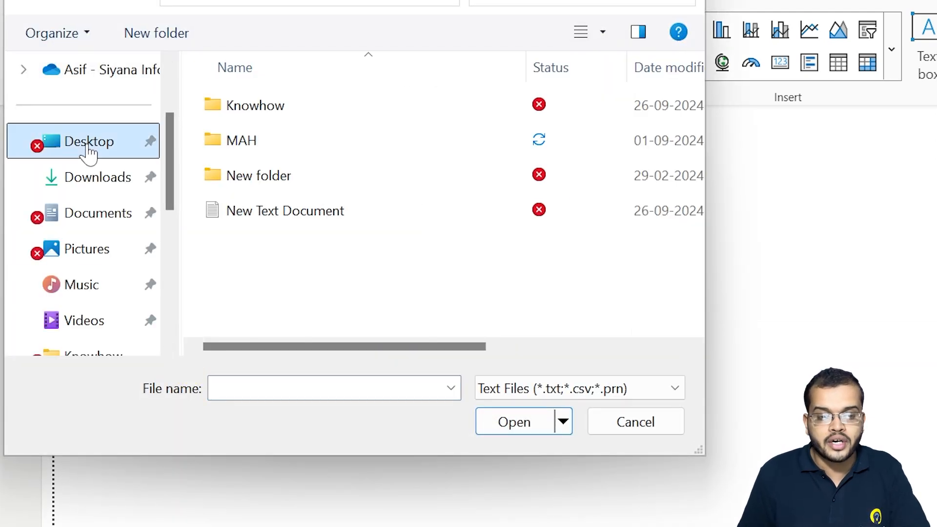
click(345, 217)
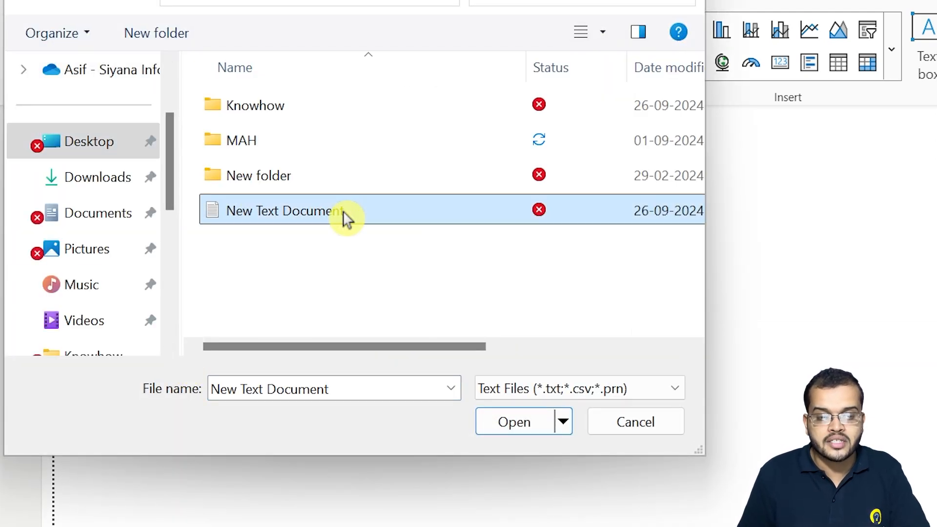
click(529, 388)
click(521, 431)
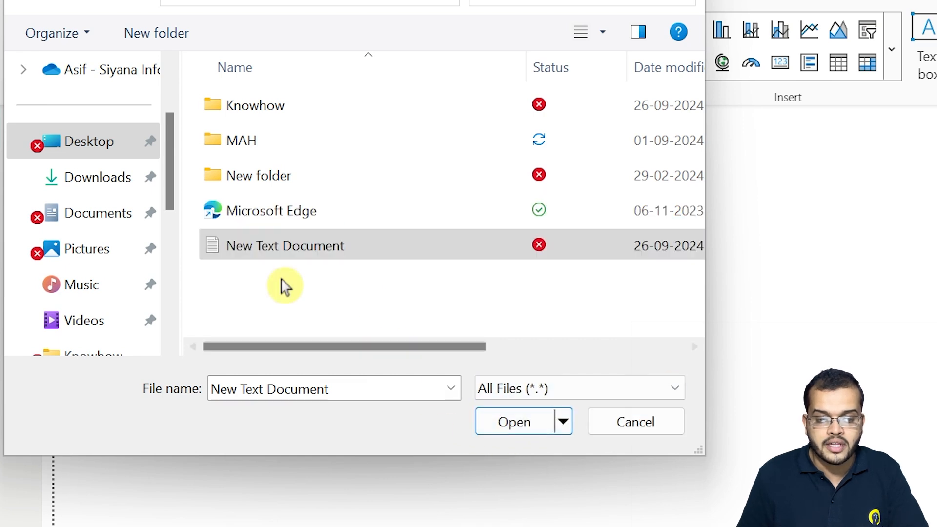
click(526, 418)
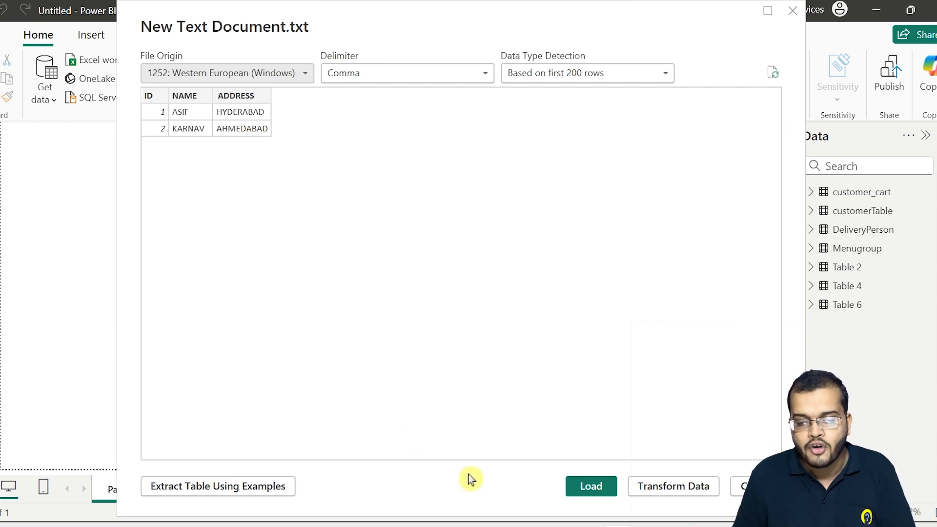
click(575, 486)
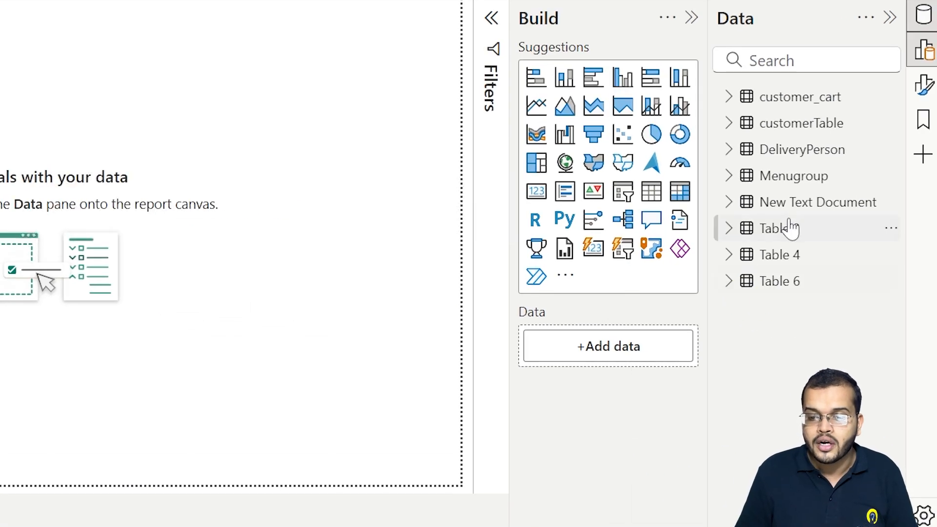
Step: Show the New Text Document table in Table view to check its imported columns and rows
click(801, 205)
click(13, 167)
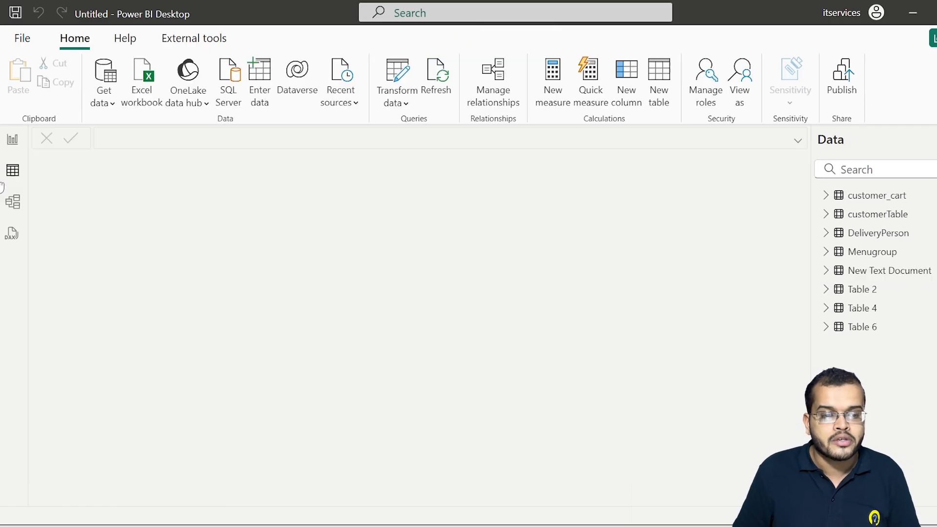
click(878, 272)
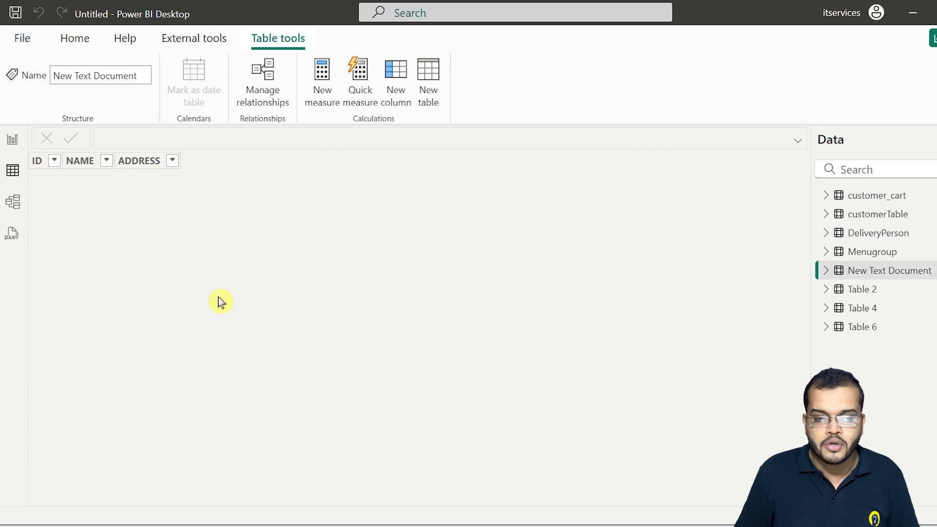